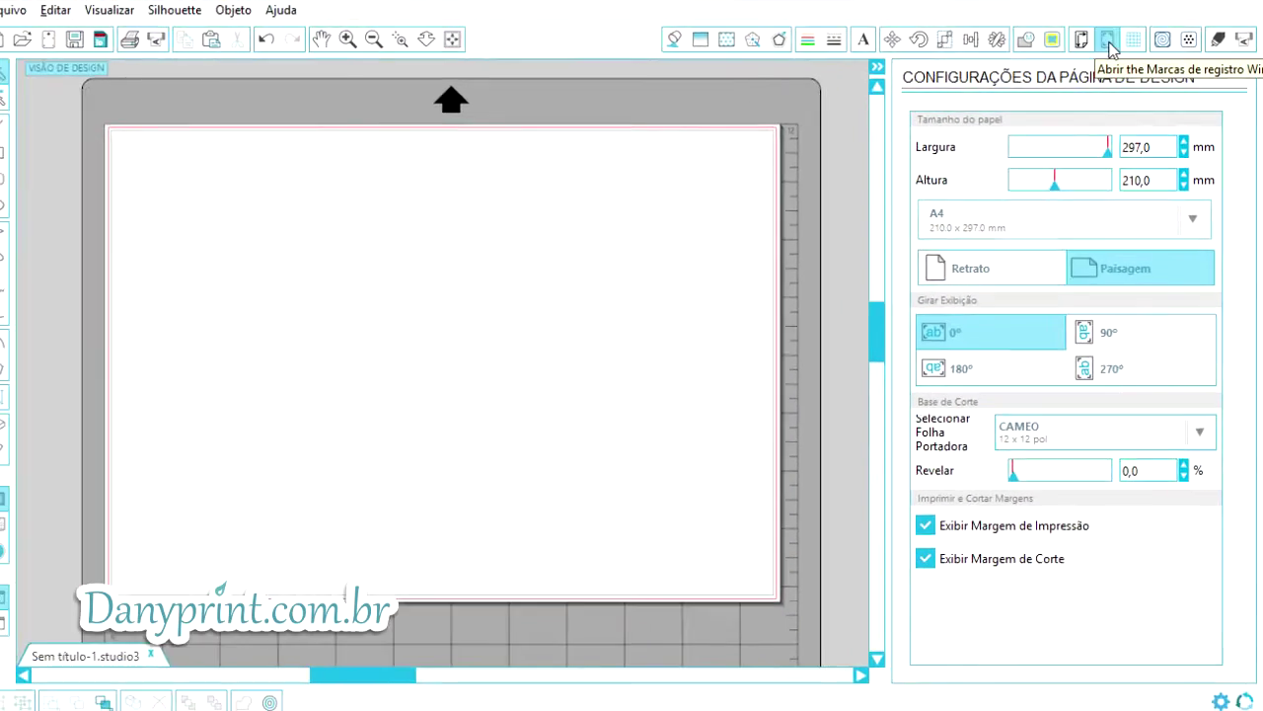
Open the registration mark settings and set the mark style to Tipo 1 (CAMEO, Portrait, Curio)
left_click(1042, 39)
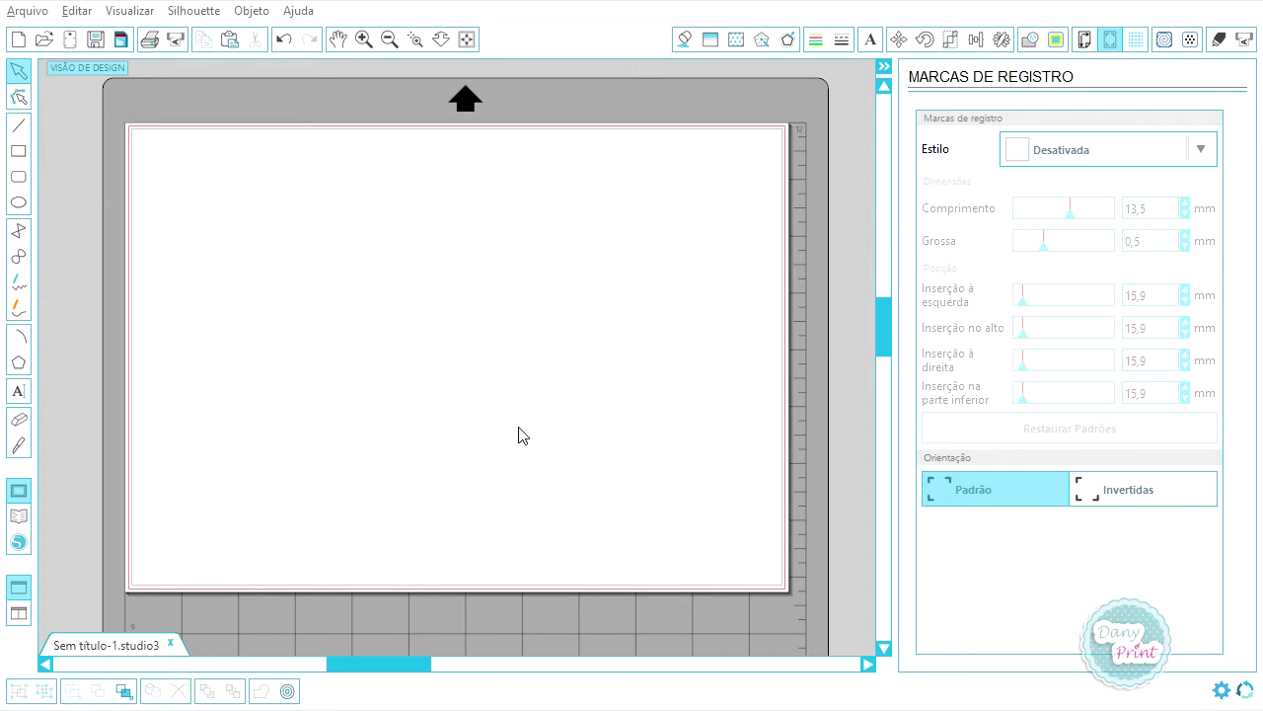
left_click(1202, 154)
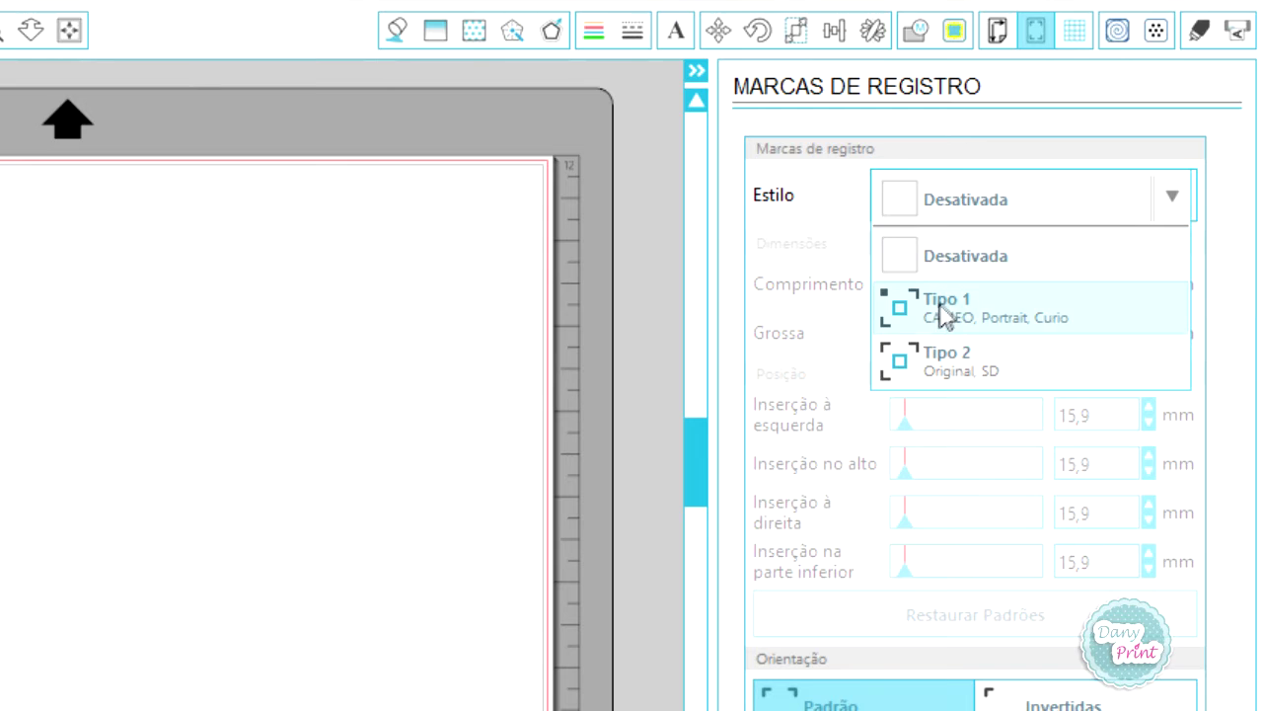
left_click(942, 312)
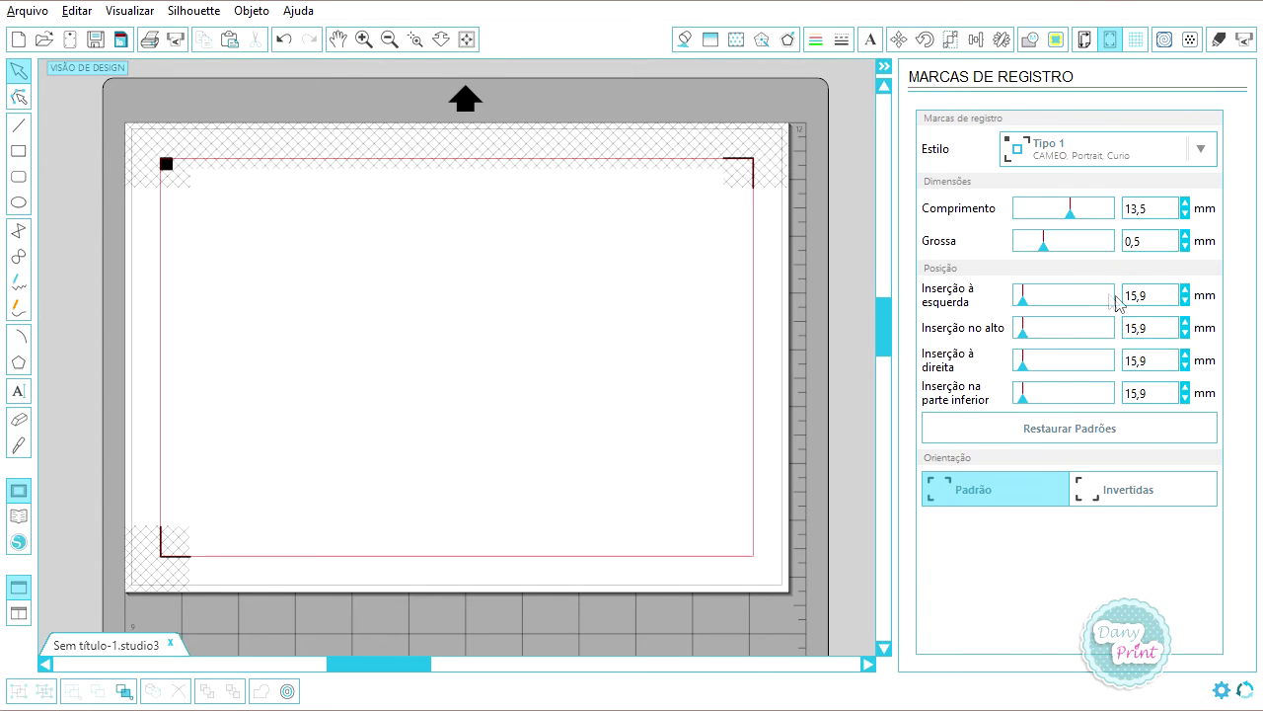
Reduce the registration marks' left inset (Inserção à esquerda) to 13,5 mm
left_click(1186, 301)
left_click(1186, 301)
left_click(1187, 301)
left_click(1187, 301)
left_click(1186, 301)
left_click(1186, 301)
left_click(1186, 301)
left_click(1186, 301)
left_click(1186, 301)
left_click(1186, 301)
left_click(1186, 301)
left_click(1187, 301)
left_click(1187, 301)
left_click(1187, 301)
left_click(1186, 301)
left_click(1186, 301)
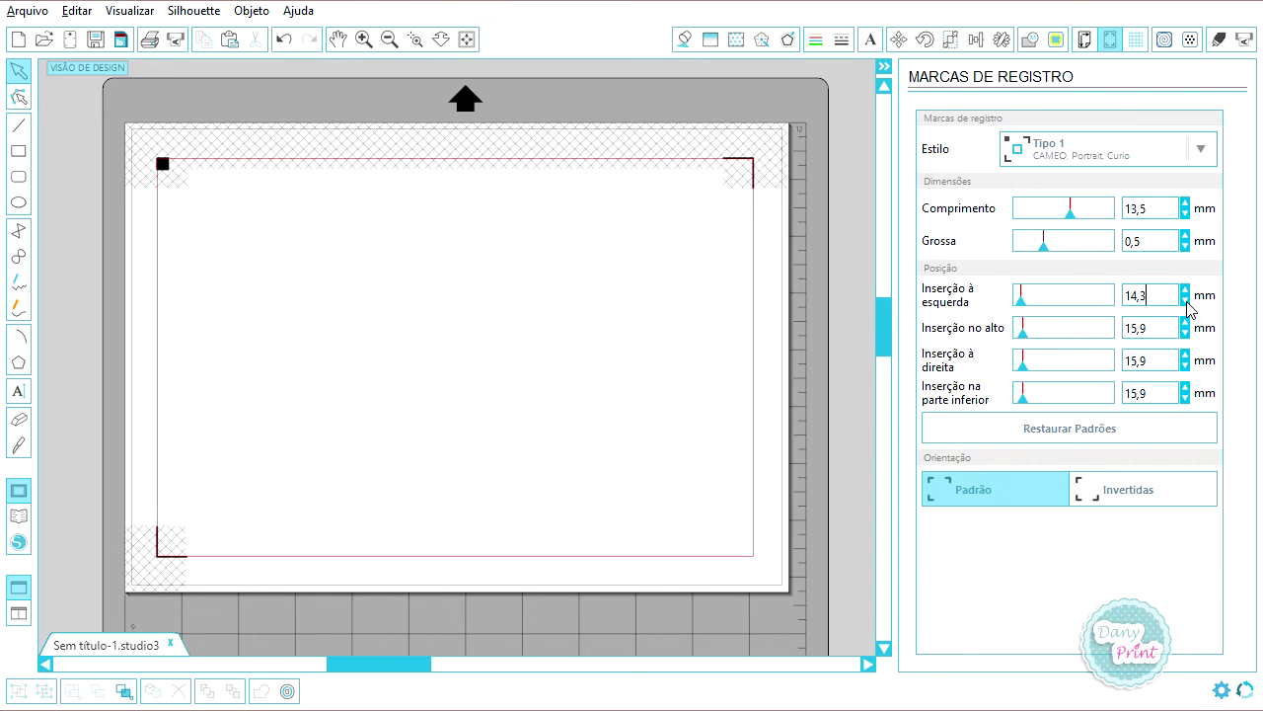
left_click(1186, 301)
left_click(1187, 301)
left_click(1186, 301)
left_click(1186, 301)
left_click(1187, 301)
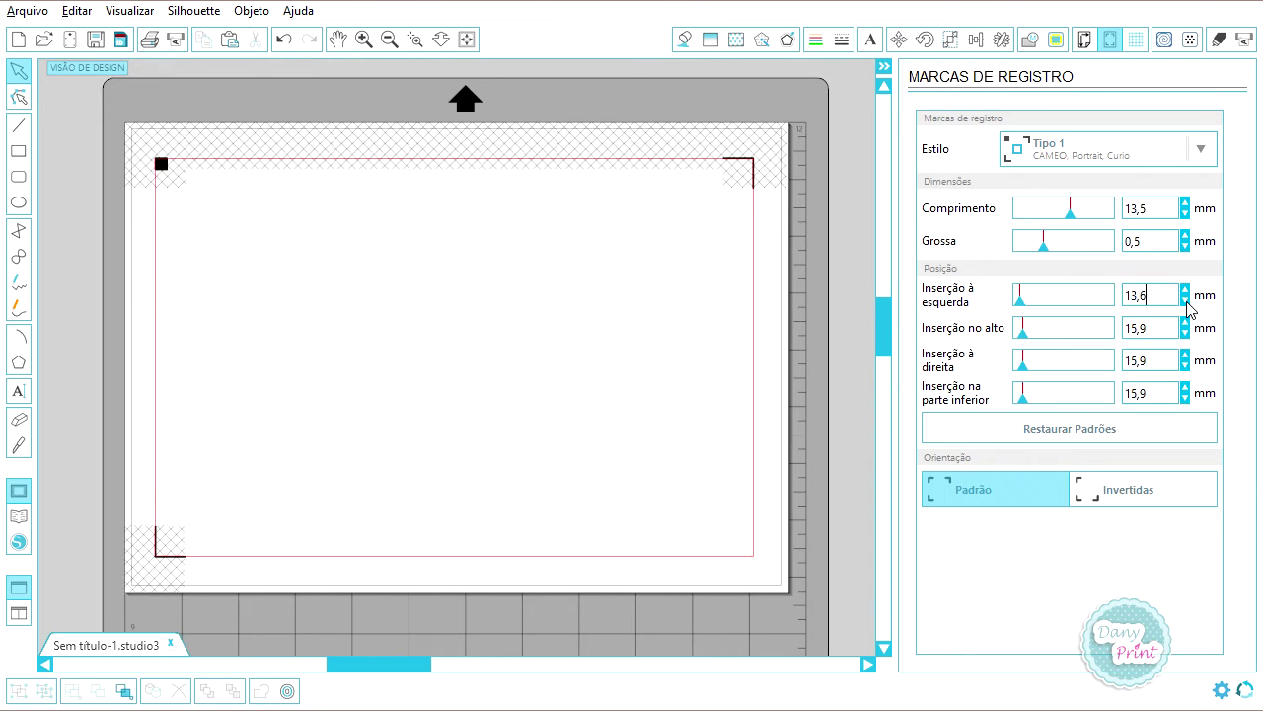
Reduce the registration marks' top inset (Inserção no alto) to 13,5 mm
left_click(1185, 334)
left_click(1185, 334)
left_click(1185, 333)
left_click(1186, 334)
left_click(1185, 333)
left_click(1185, 334)
left_click(1185, 333)
left_click(1185, 334)
left_click(1186, 333)
left_click(1186, 336)
left_click(1186, 336)
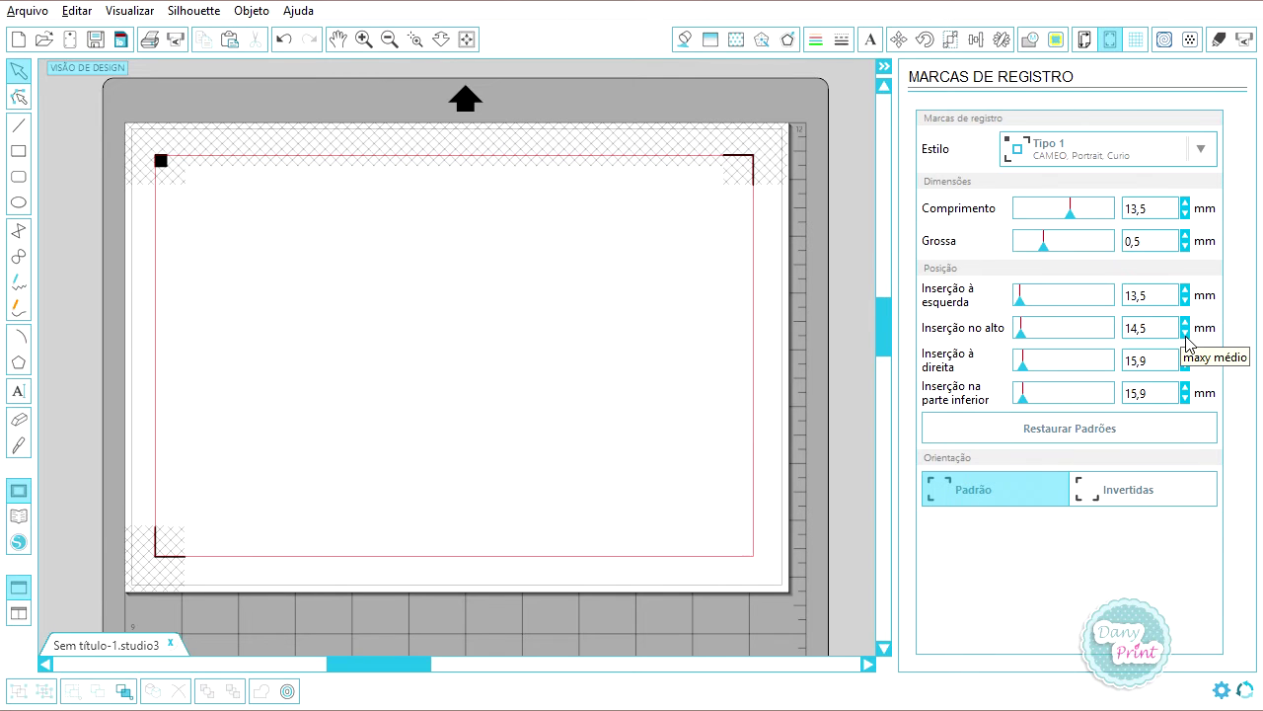
left_click(1185, 333)
left_click(1186, 333)
left_click(1185, 334)
left_click(1185, 333)
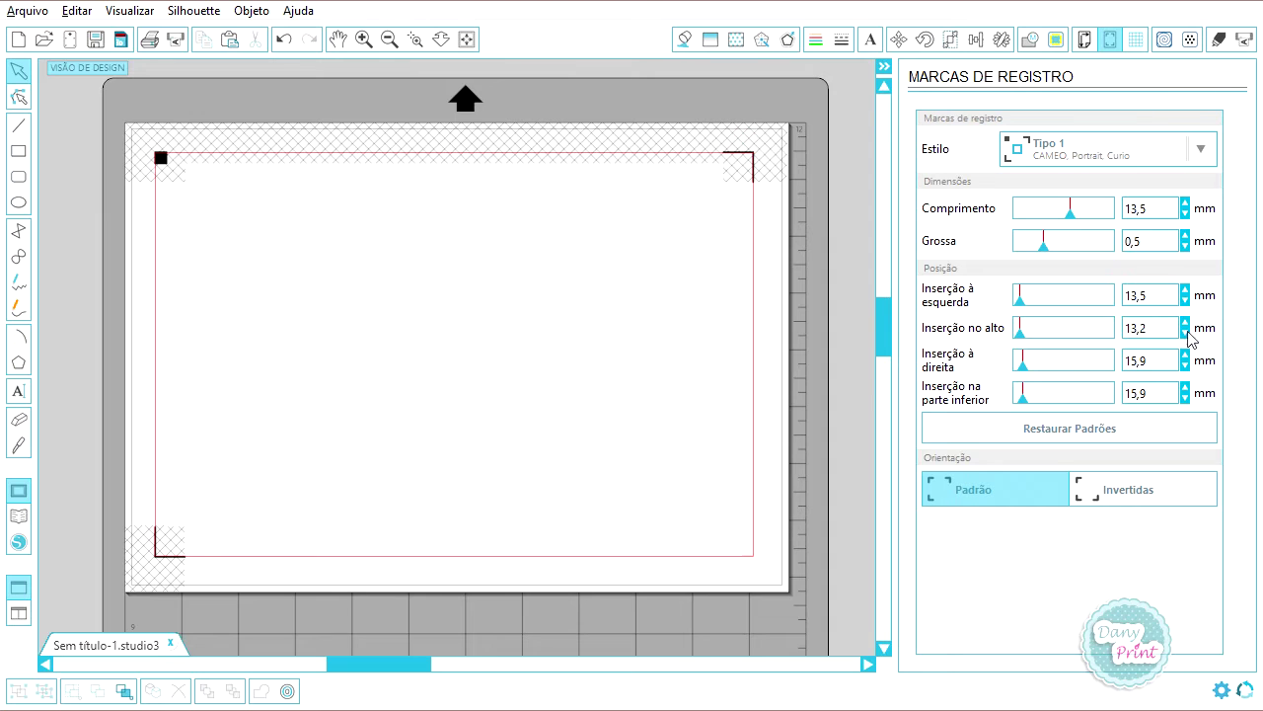
left_click(1186, 323)
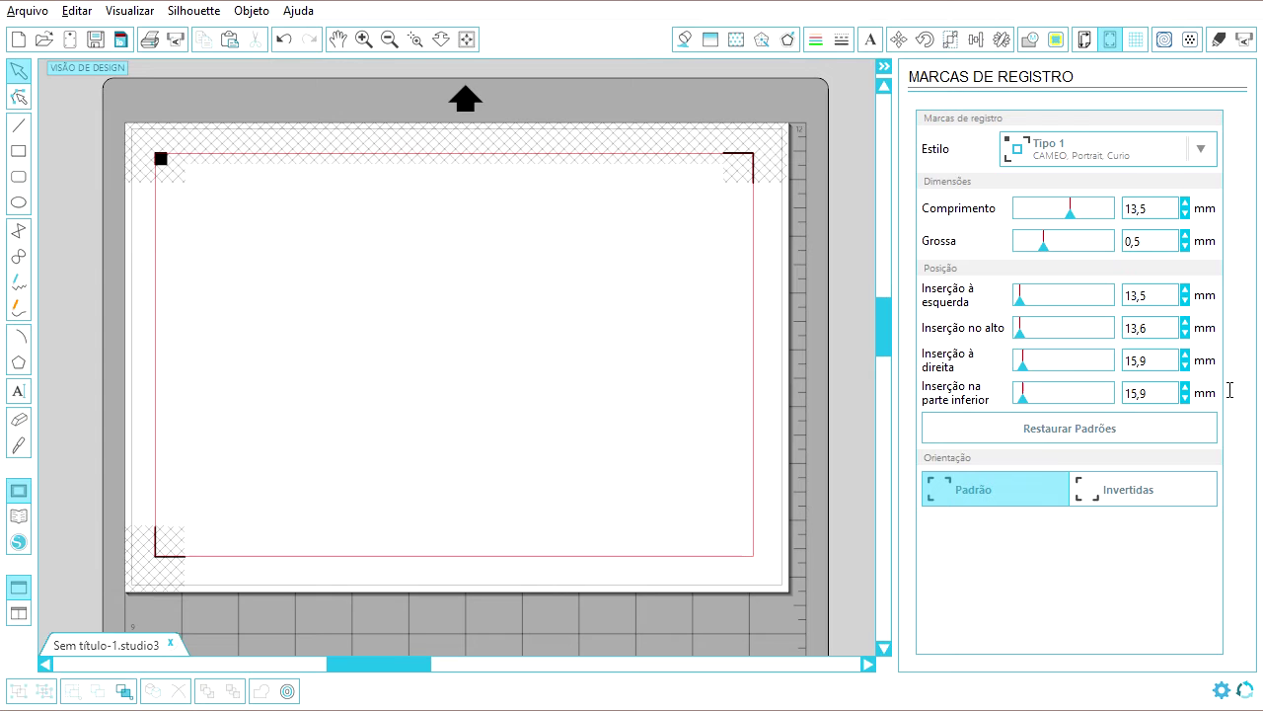
left_click(1185, 334)
Set the registration marks' right and bottom insets to 13,5 mm each
left_click(1185, 365)
left_click(1186, 366)
left_click(1186, 365)
left_click(1185, 365)
left_click(1186, 365)
left_click(1186, 366)
left_click(1185, 398)
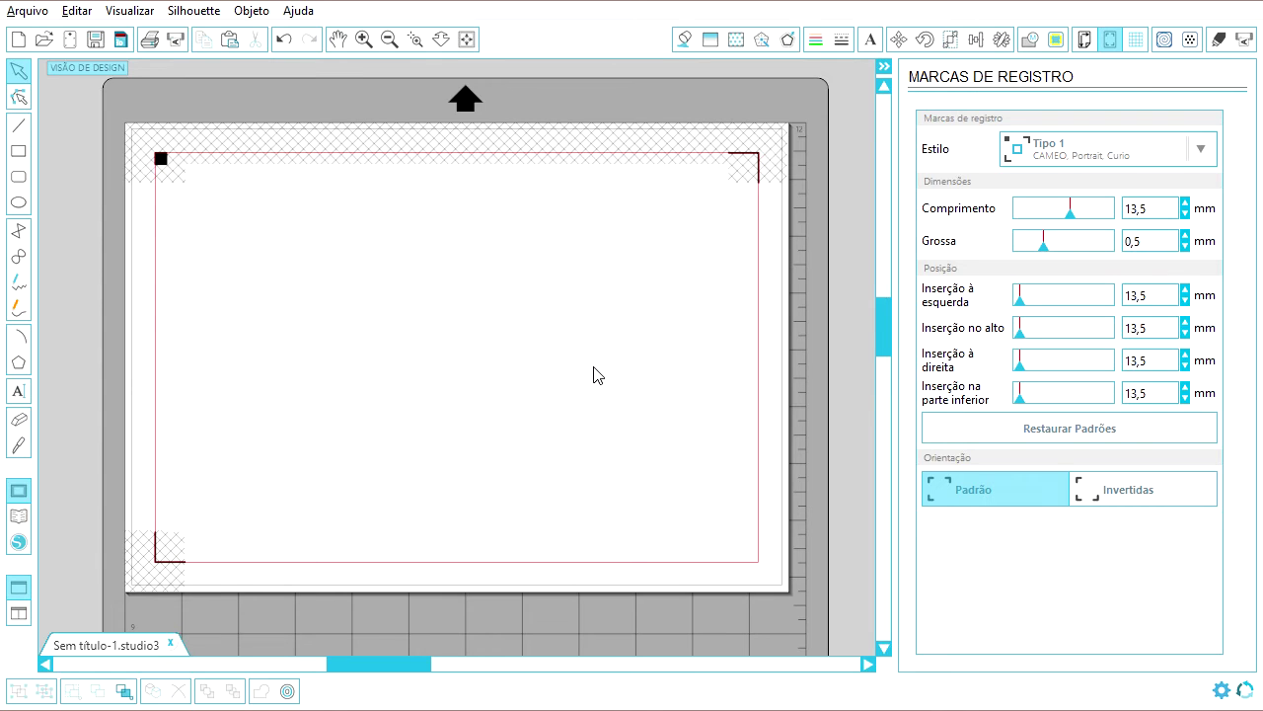
Turn off the registration marks by setting their style to Desativada
left_click(1202, 150)
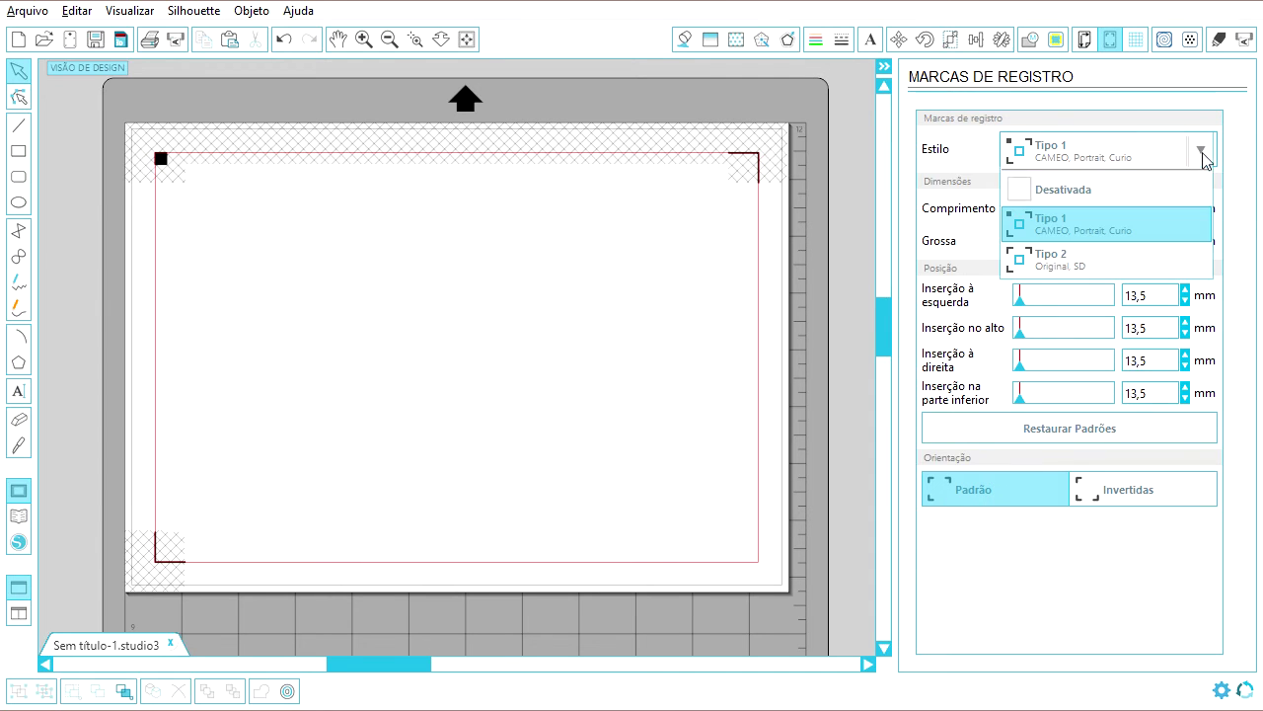
left_click(1091, 195)
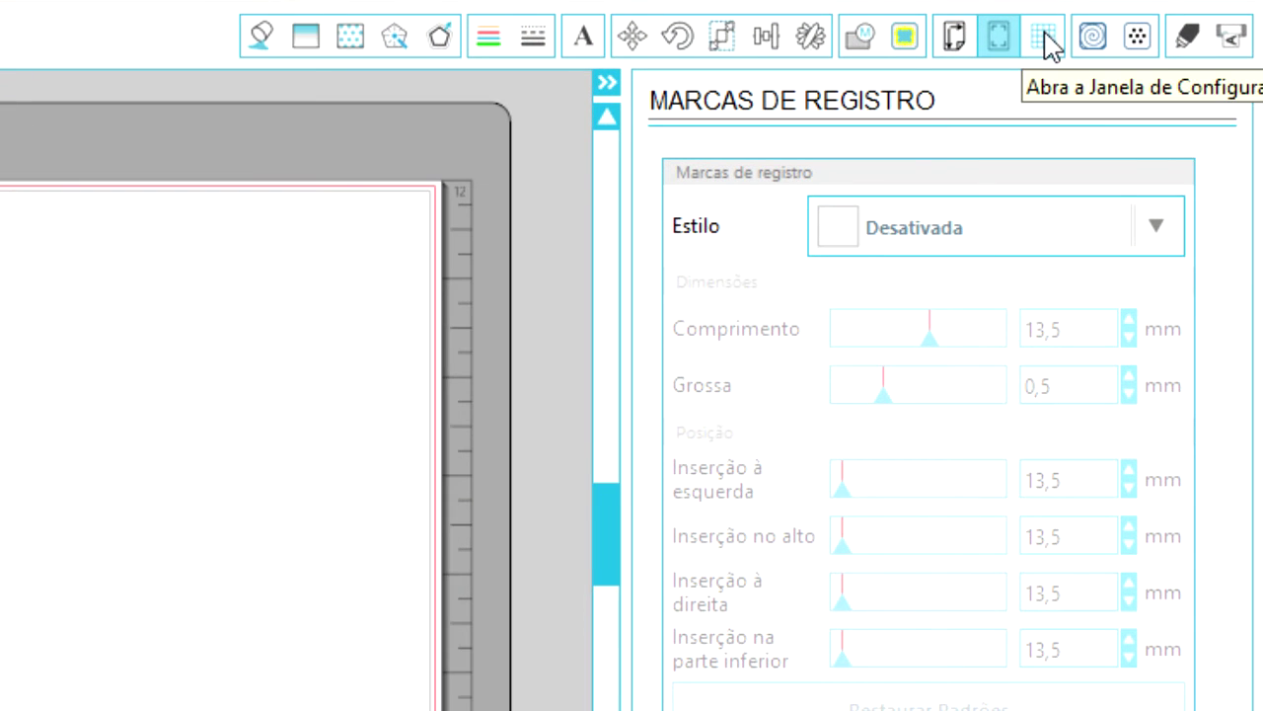
Open the grid settings, show the square grid on the page and hide it again
left_click(1045, 34)
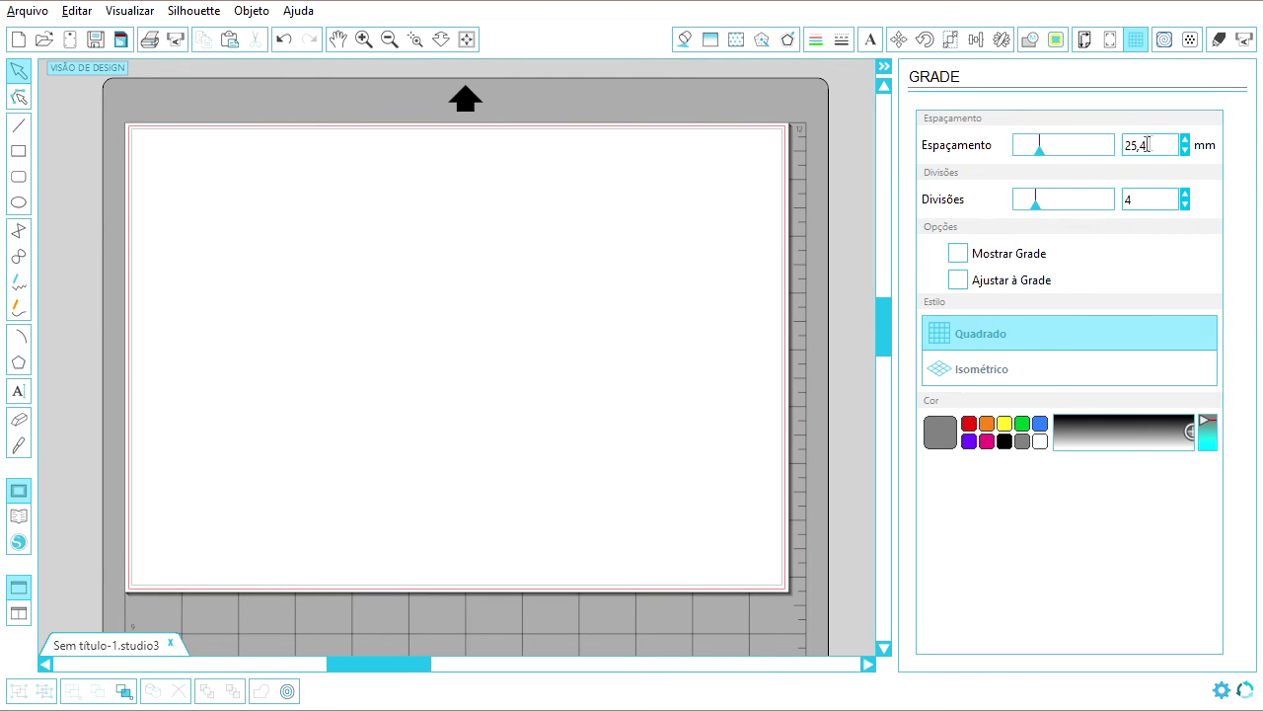
left_click(958, 254)
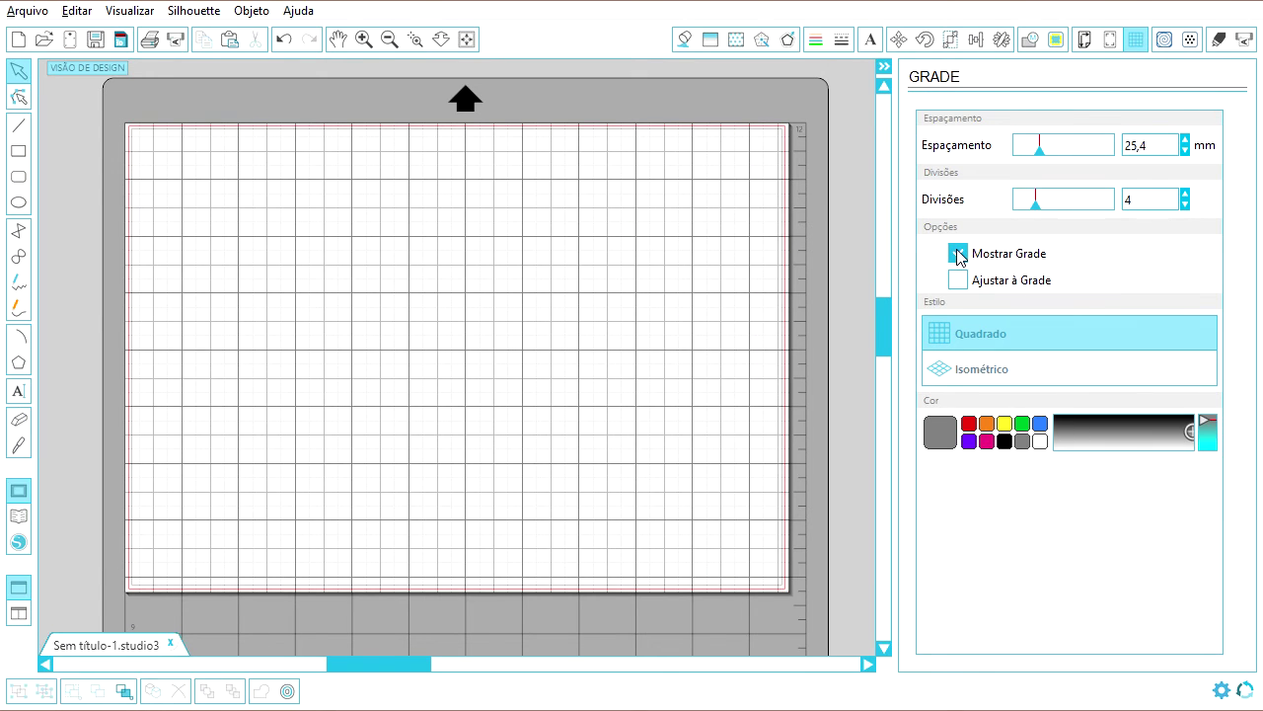
left_click(960, 255)
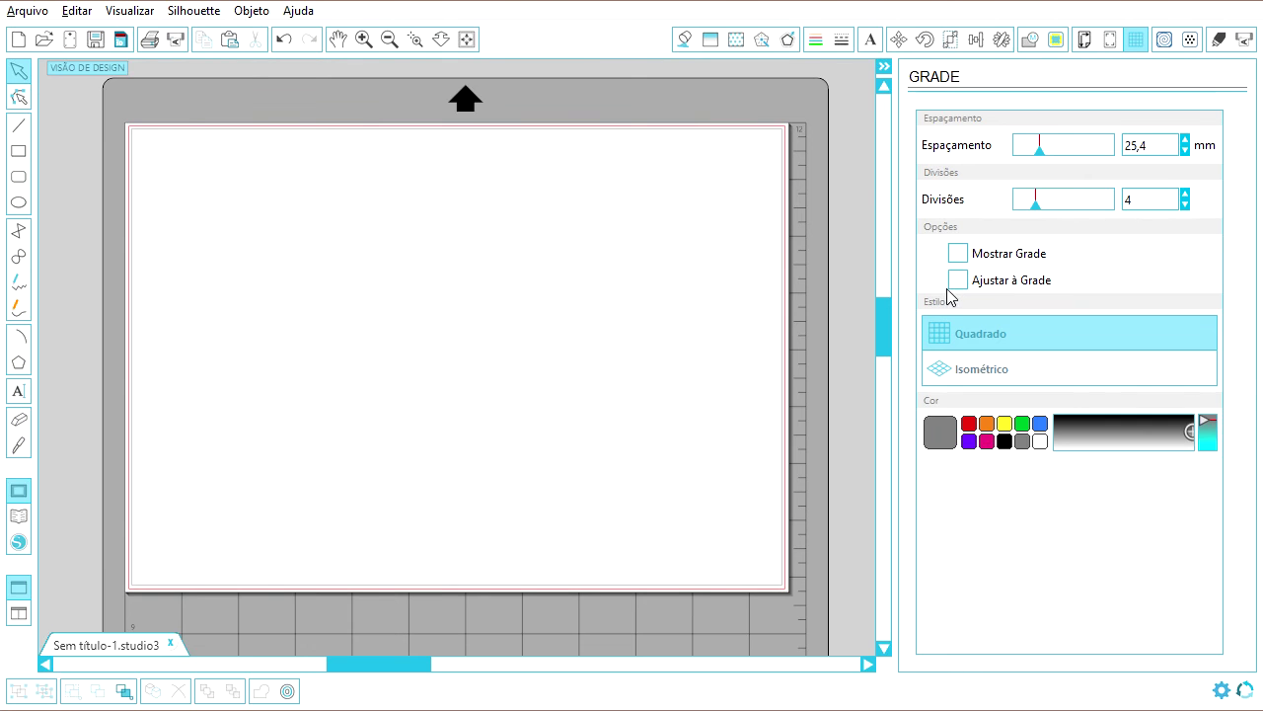
Switch the grid style to Isométrico, show the grid and enable snapping to it
left_click(977, 368)
left_click(958, 254)
left_click(956, 279)
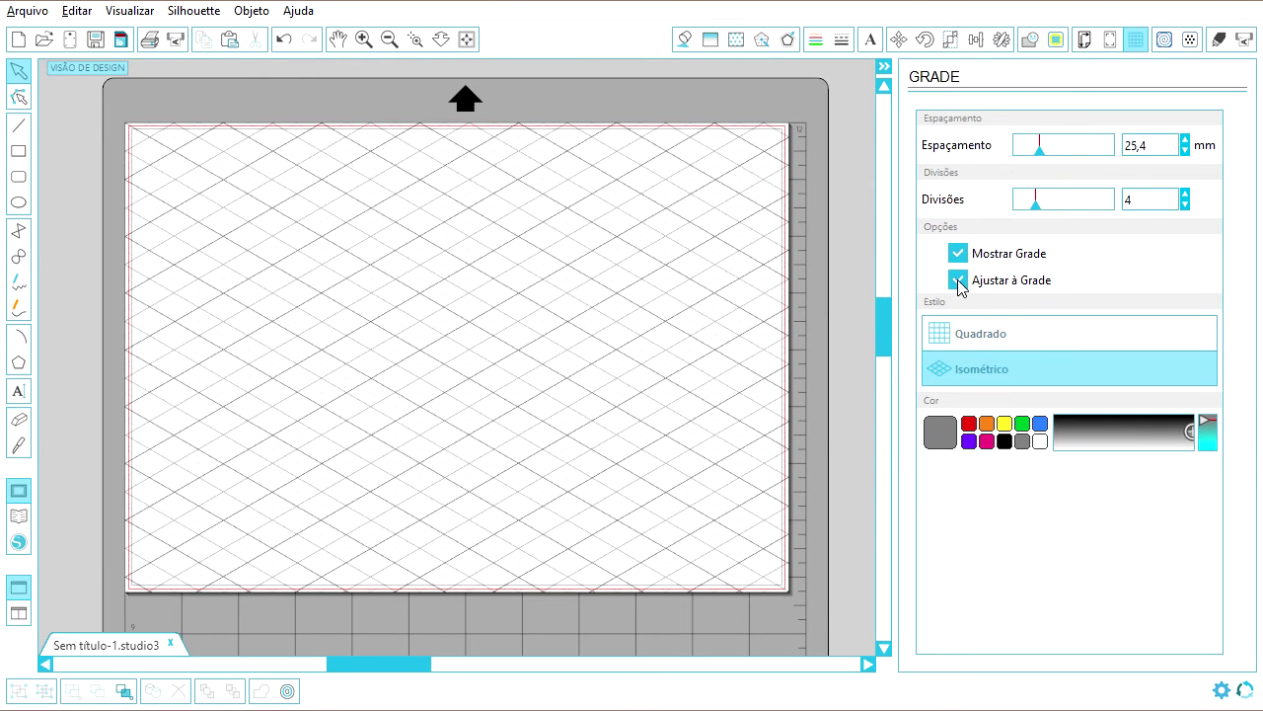
Compare the two grid styles, return to Quadrado, and turn off grid display and snapping
left_click(948, 336)
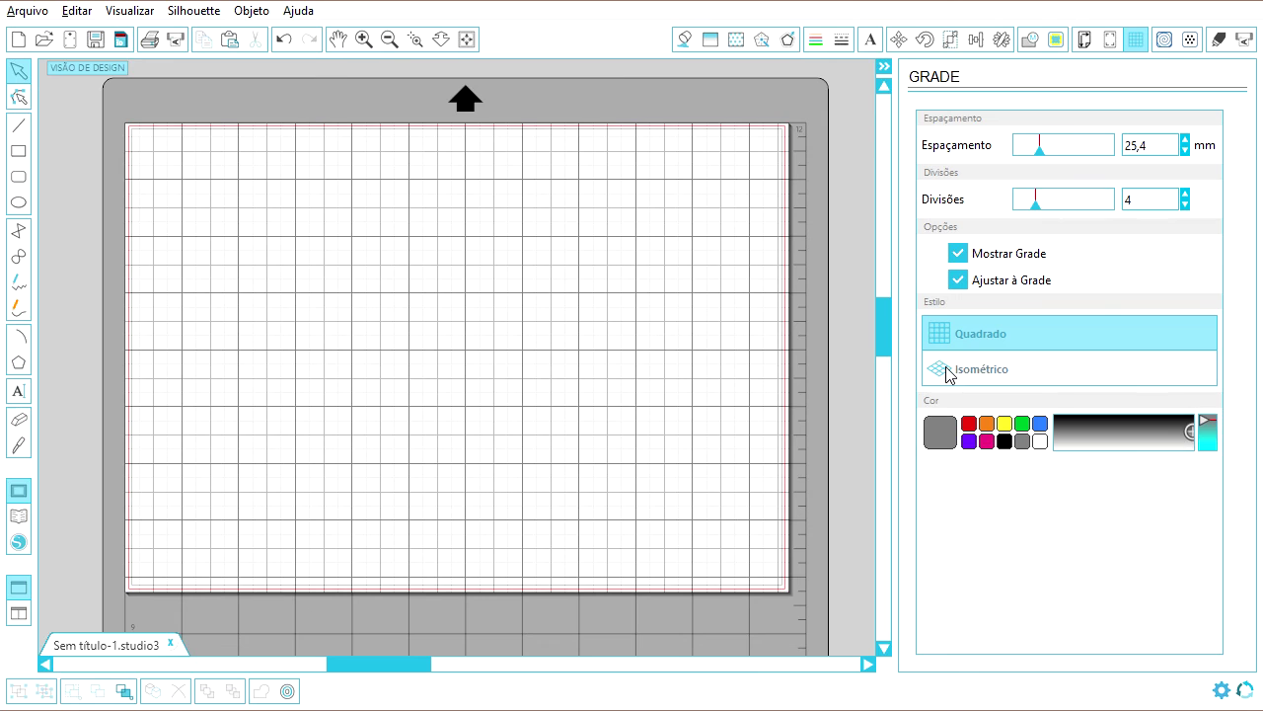
left_click(945, 367)
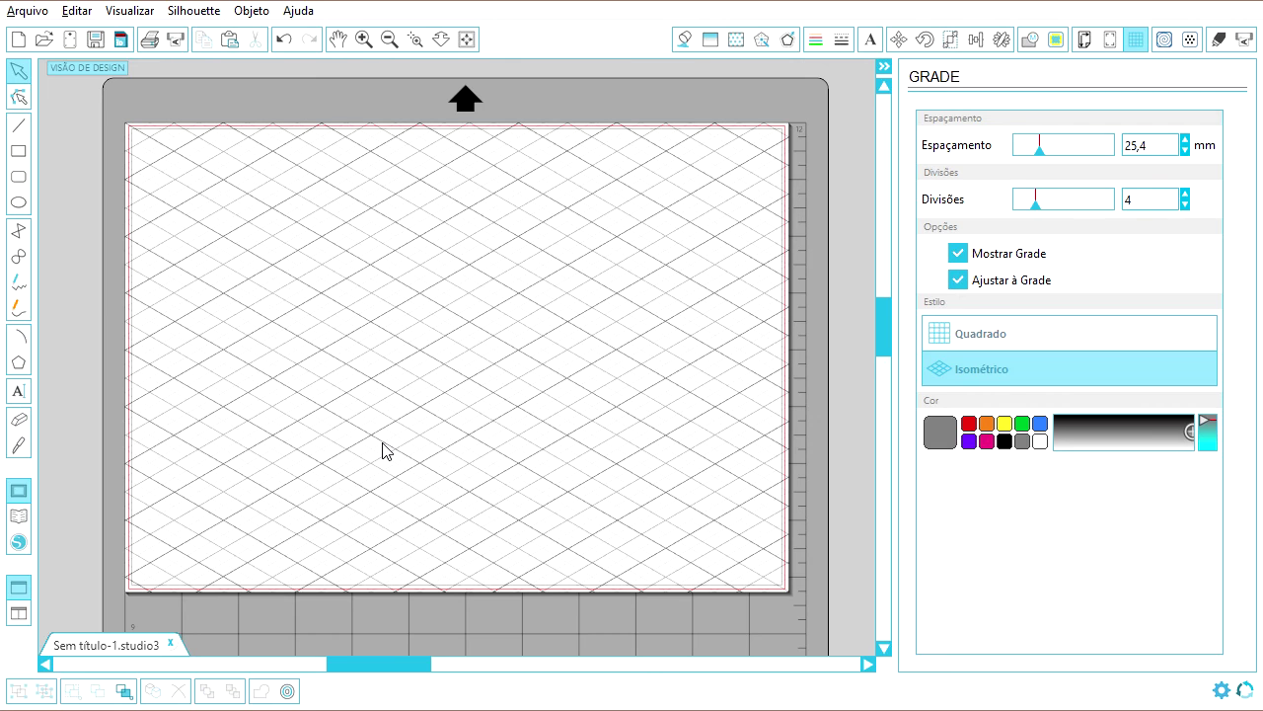
left_click(1002, 336)
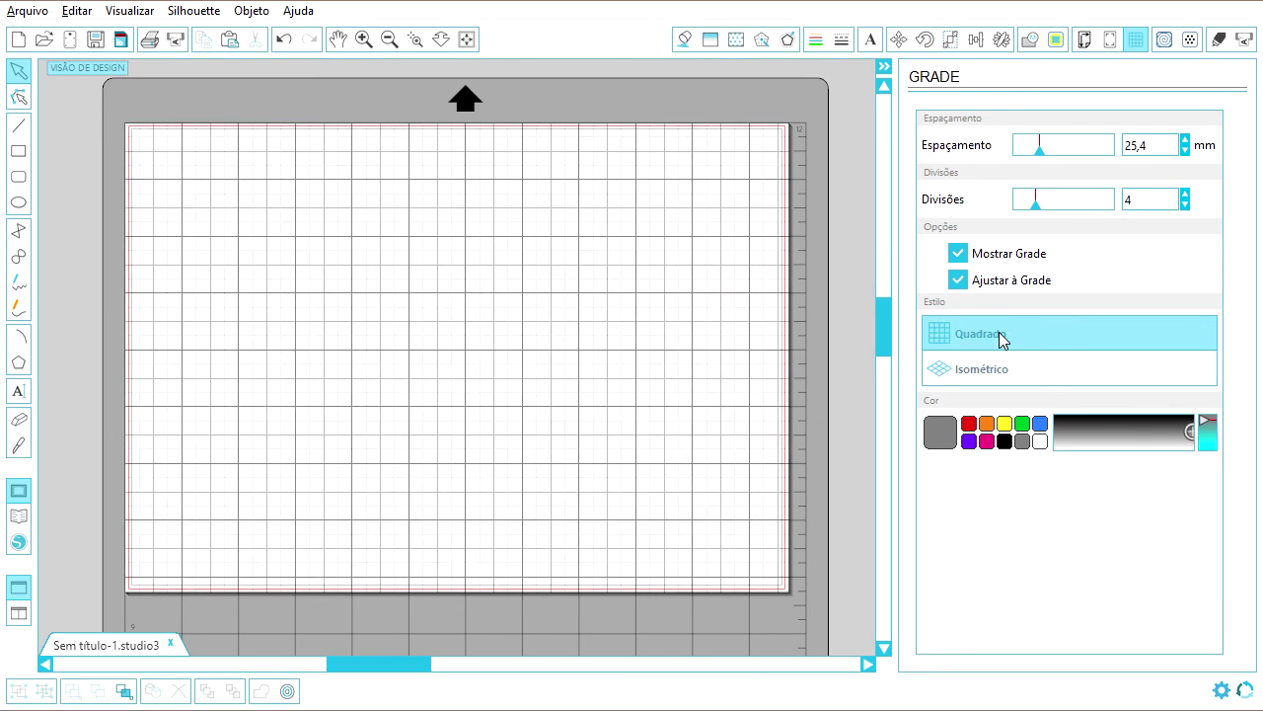
left_click(981, 283)
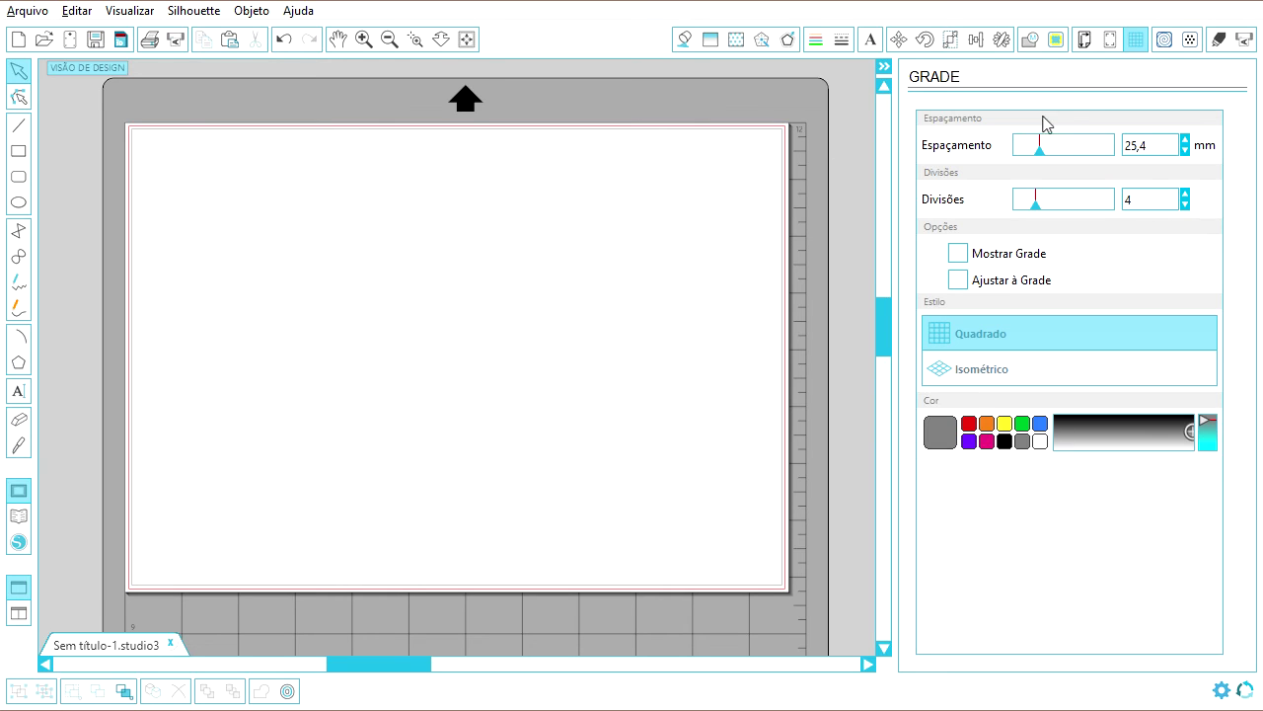
Open the design page settings and set the cutting mat's Revelar value to 20%
left_click(1085, 43)
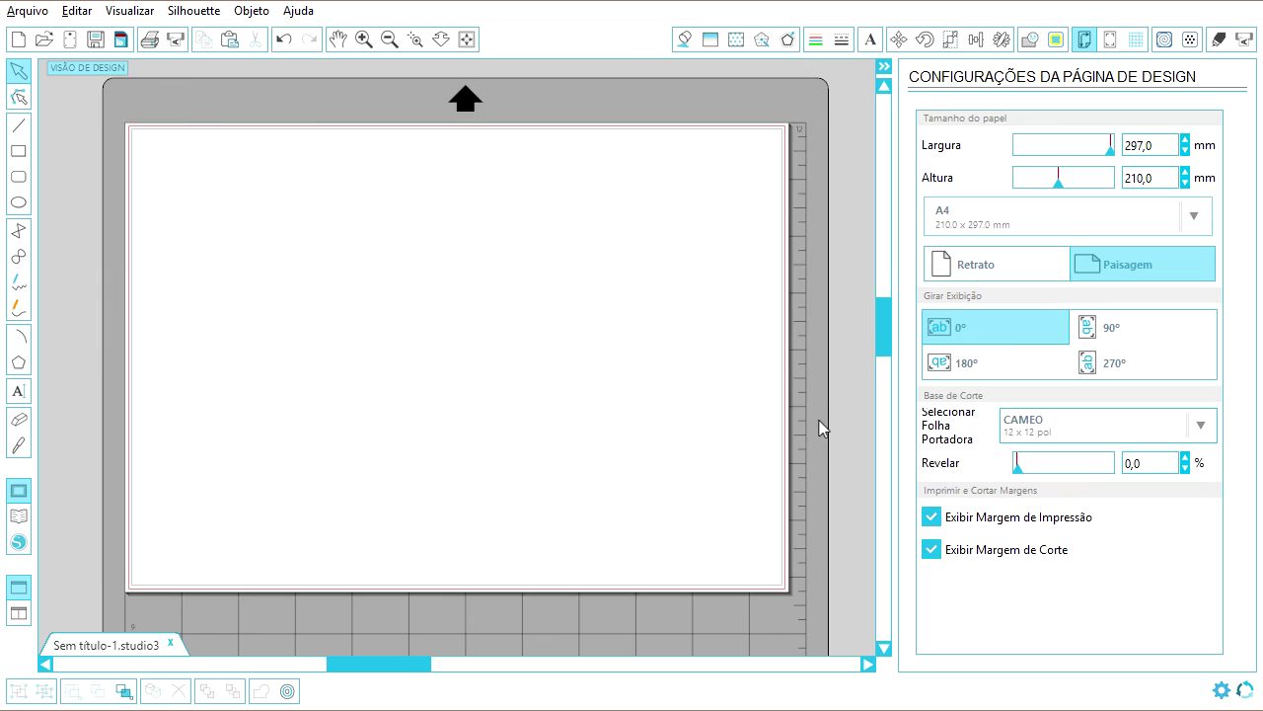
scroll(820, 420, "down", 1)
left_click(389, 39)
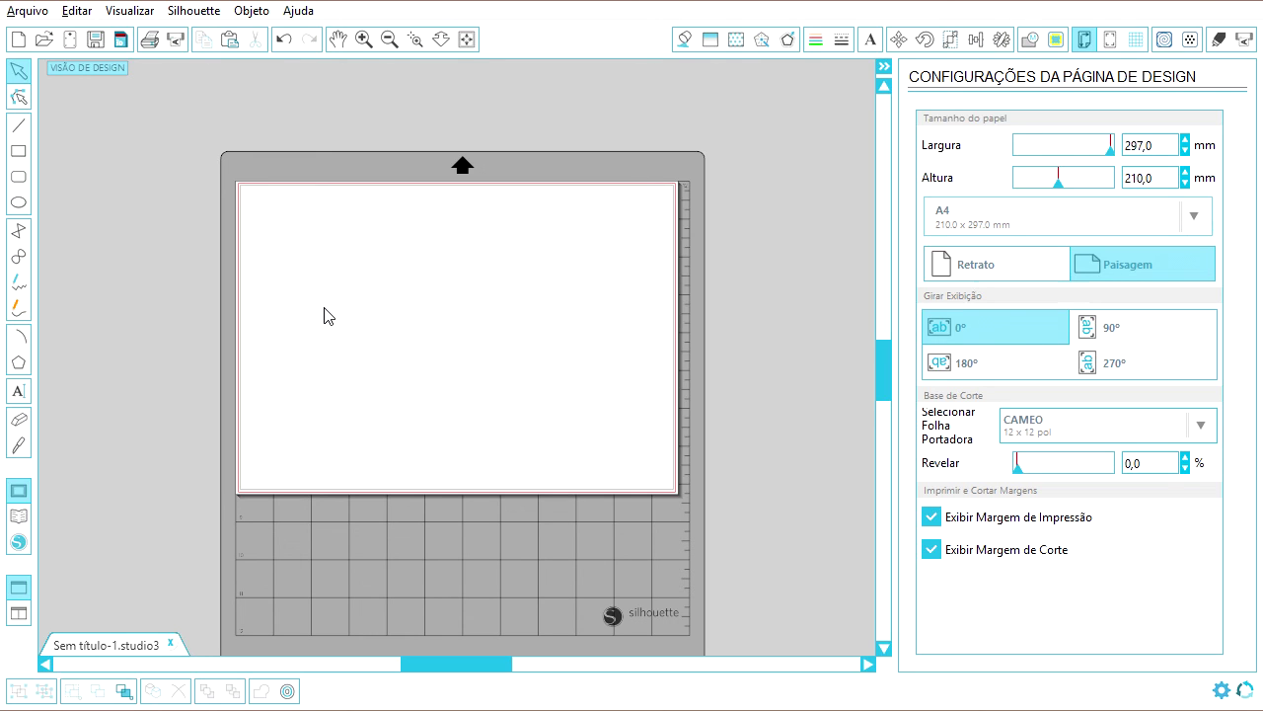
left_click(1164, 470)
type("20")
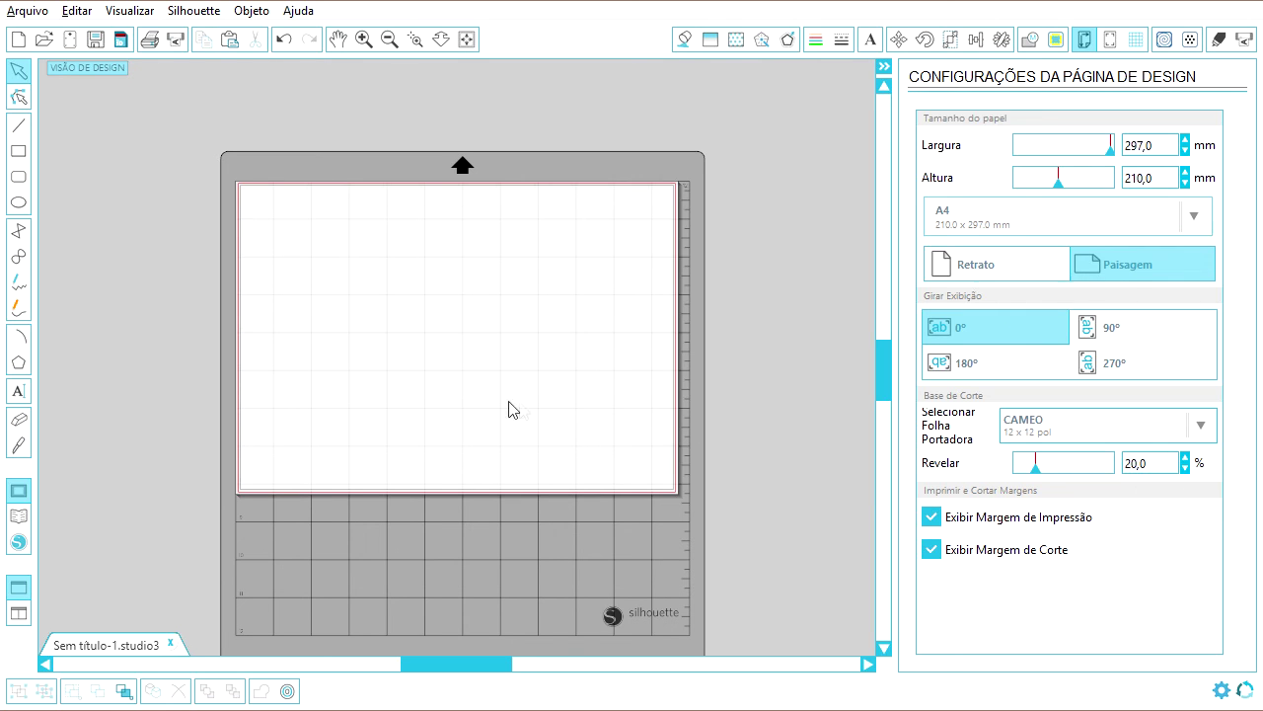
Set the cutting mat's Revelar value to 50% so the mat shows through the page
left_click(1144, 465)
key("BackSpace")
key("BackSpace")
key("BackSpace")
key("BackSpace")
type("50")
key("Return")
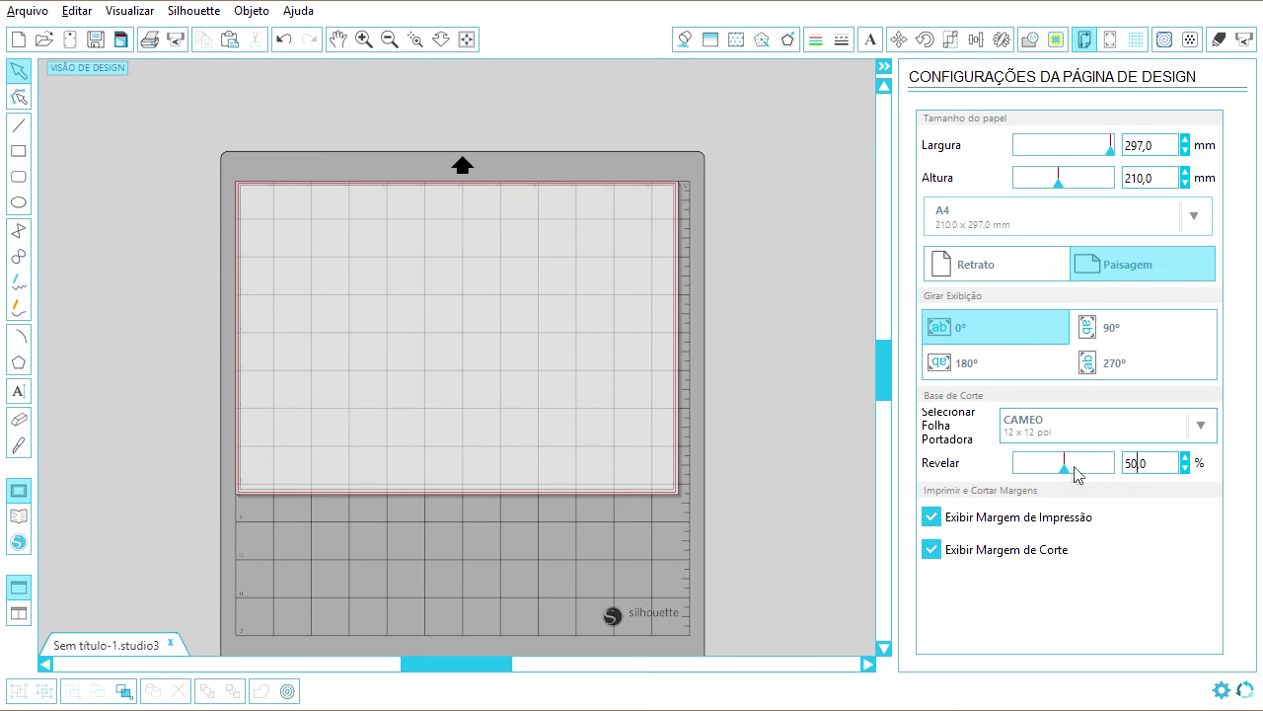